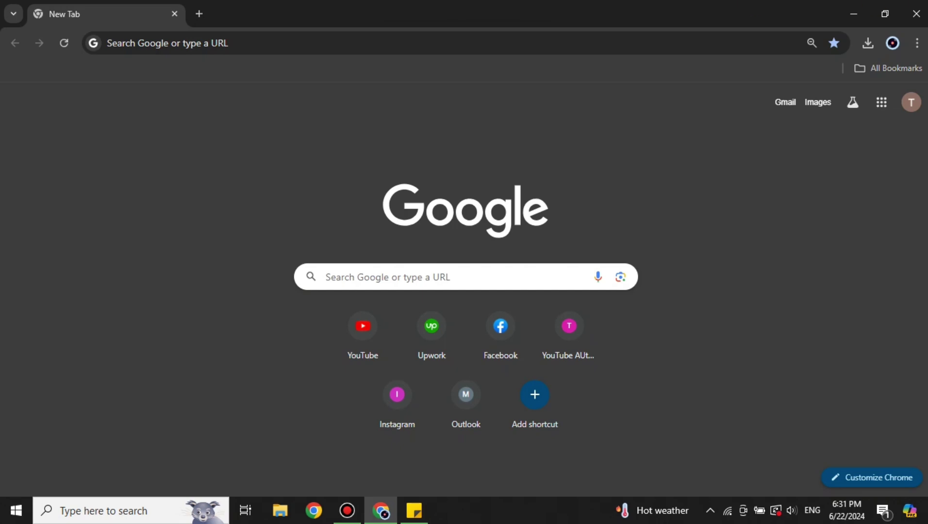
Step: Show the search suggestions dropdown from the New Tab page's address bar
{"action": "left_click", "coordinate": [435, 47]}
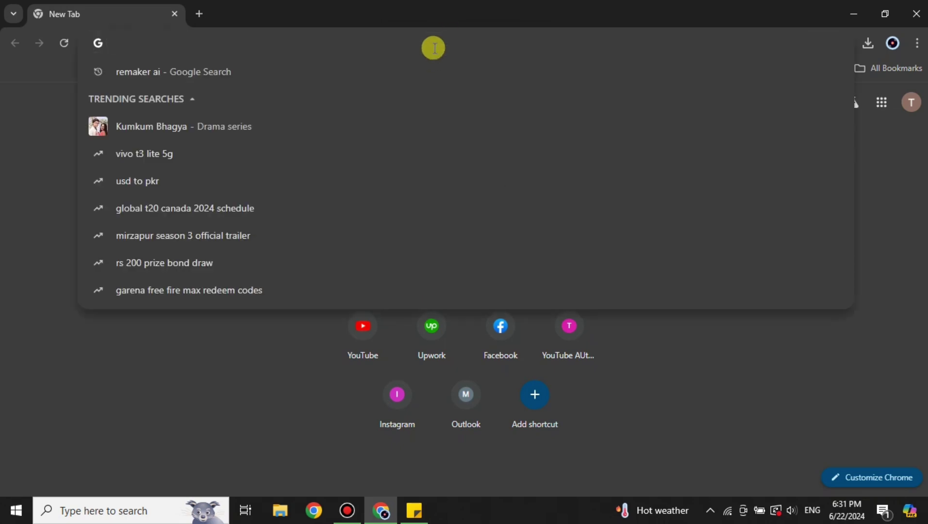
Step: Search Google for 'remaker ai' and open the Remaker AI website result
{"action": "left_click", "coordinate": [397, 43]}
{"action": "left_click", "coordinate": [379, 66]}
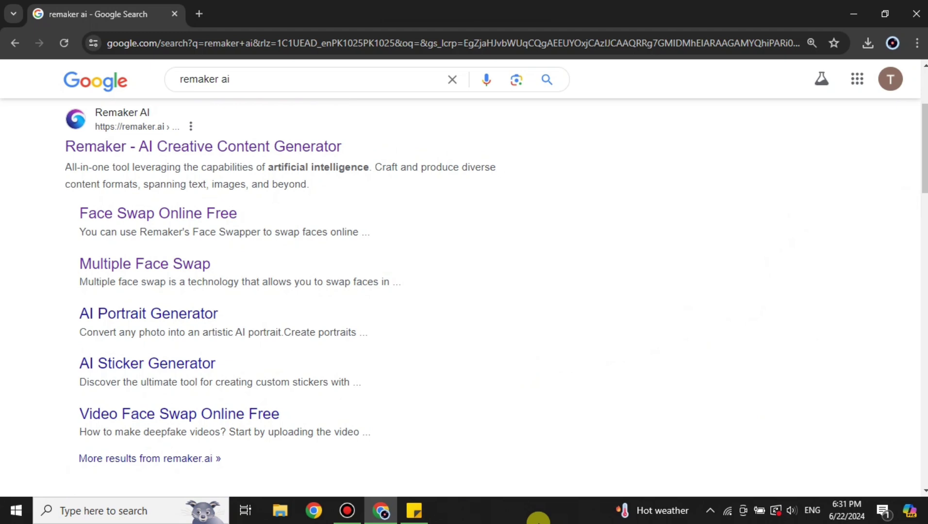
{"action": "left_click", "coordinate": [177, 153]}
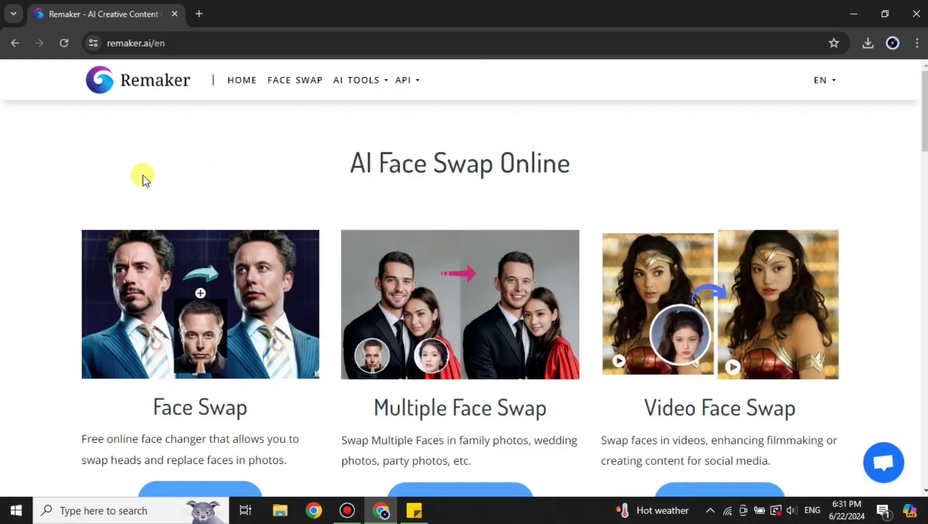
Step: Browse the Remaker home page tool cards and open the single Face Swap tool
{"action": "scroll", "coordinate": [142, 174], "scroll_direction": "down", "scroll_amount": 1}
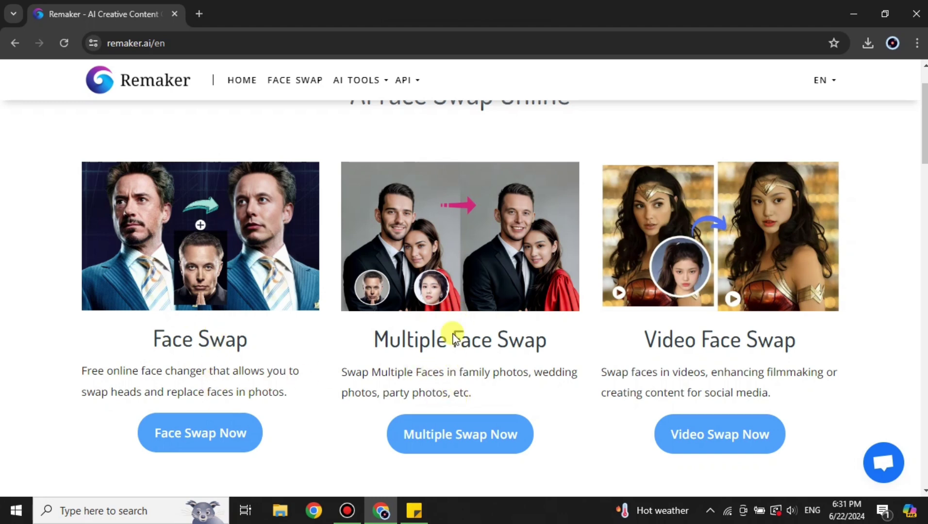
{"action": "scroll", "coordinate": [747, 323], "scroll_direction": "down", "scroll_amount": 6}
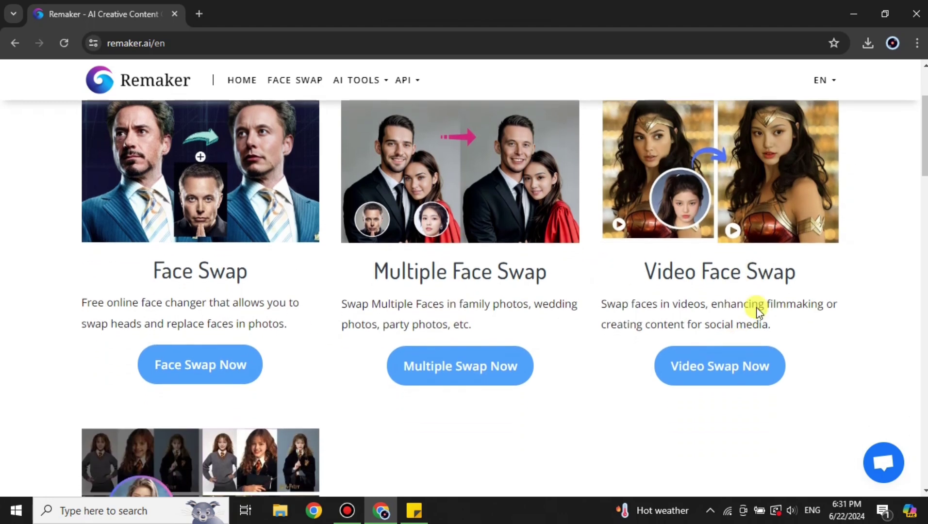
{"action": "scroll", "coordinate": [348, 321], "scroll_direction": "down", "scroll_amount": 8}
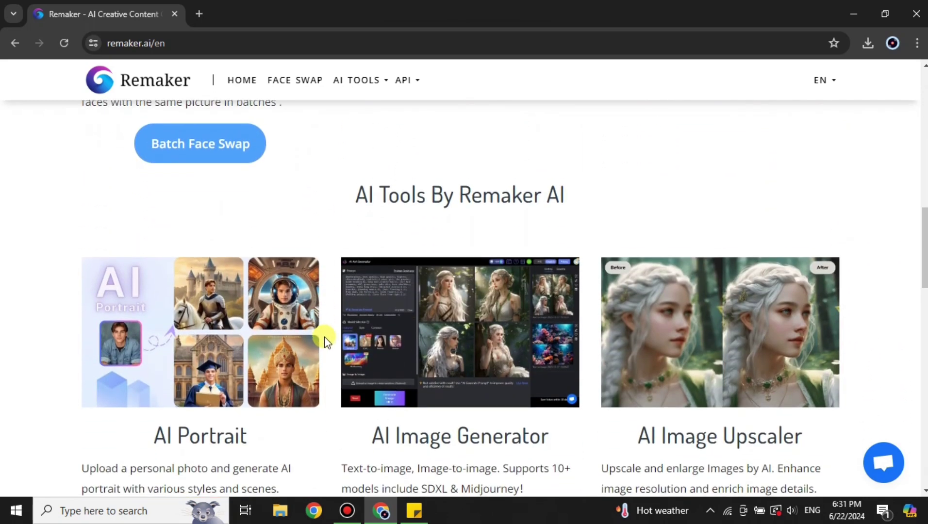
{"action": "scroll", "coordinate": [415, 225], "scroll_direction": "up", "scroll_amount": 14}
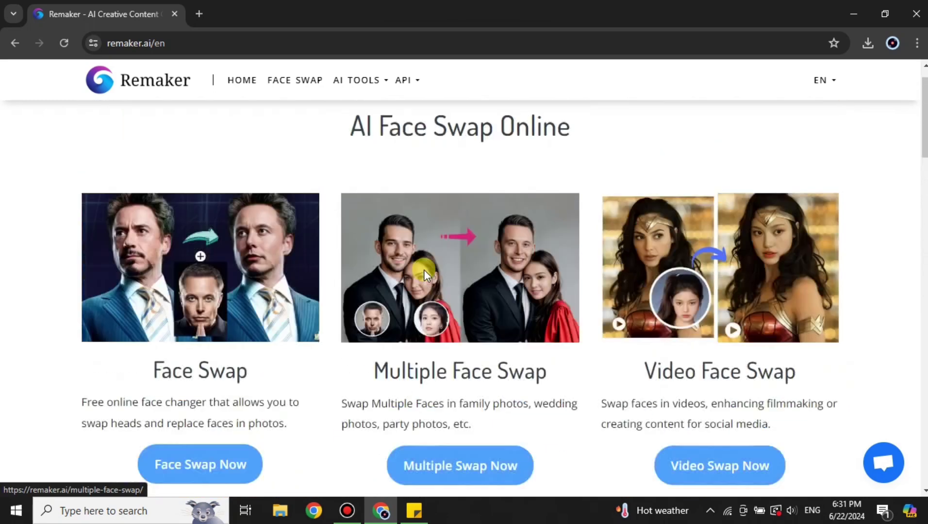
{"action": "scroll", "coordinate": [514, 281], "scroll_direction": "down", "scroll_amount": 3}
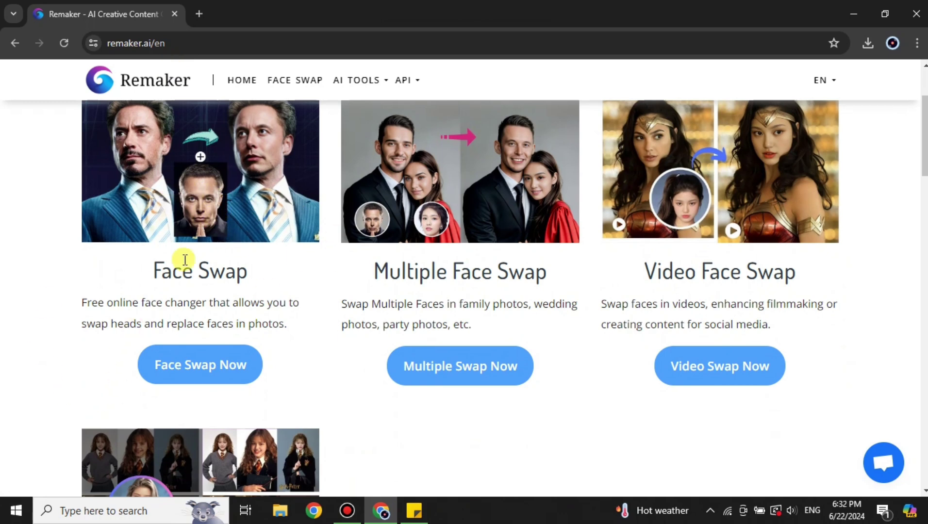
{"action": "left_click", "coordinate": [171, 364]}
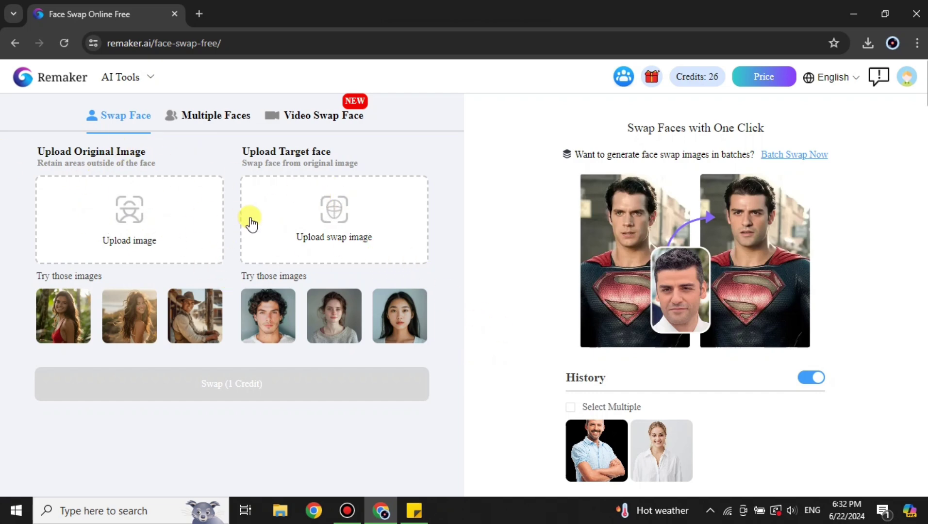
Step: Upload the smiling man in beige as original and the plaid bearded man as target, then swap
{"action": "left_click", "coordinate": [137, 235]}
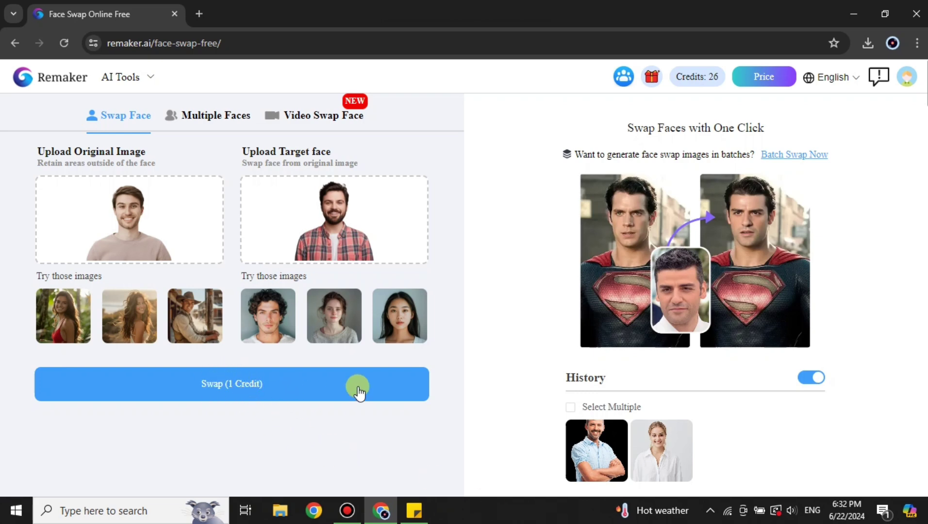
{"action": "left_click", "coordinate": [294, 390]}
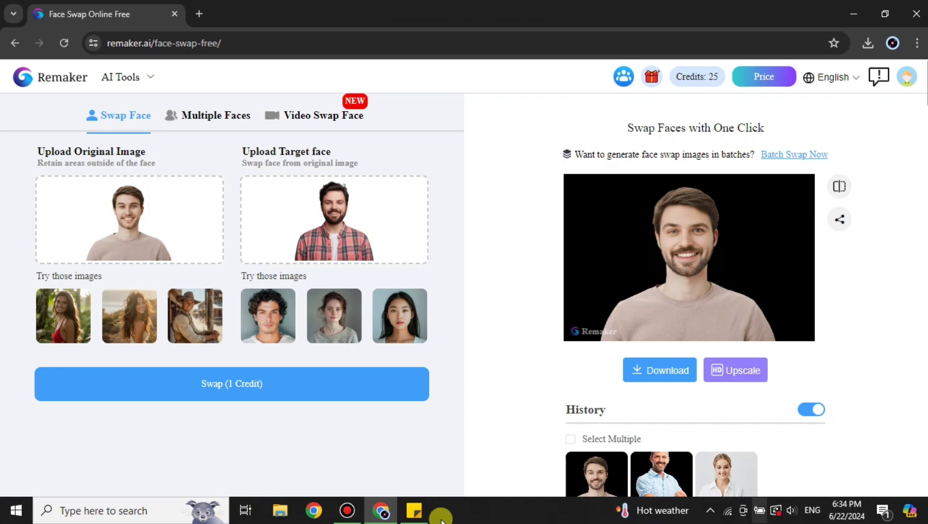
Step: In Multiple Faces, upload the two-person photo, add replacement faces, and generate the swap
{"action": "left_click", "coordinate": [215, 115]}
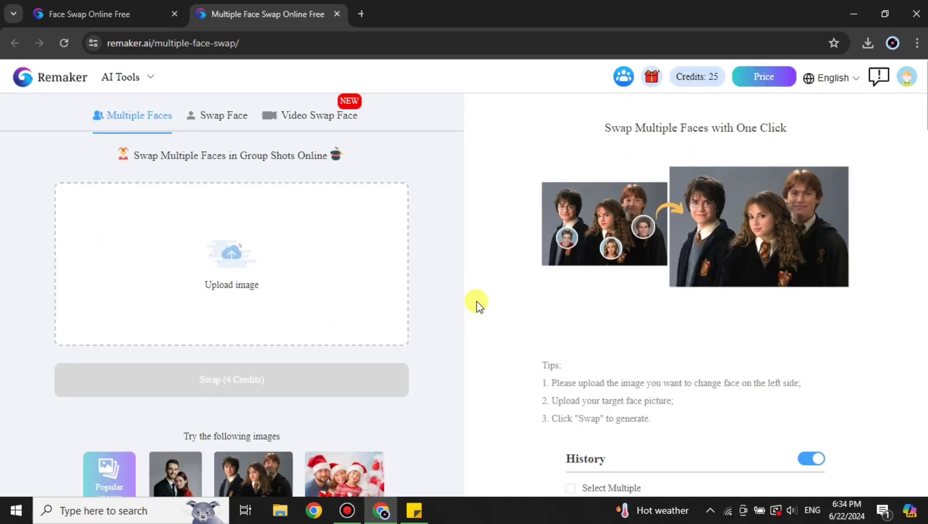
{"action": "left_click", "coordinate": [241, 290]}
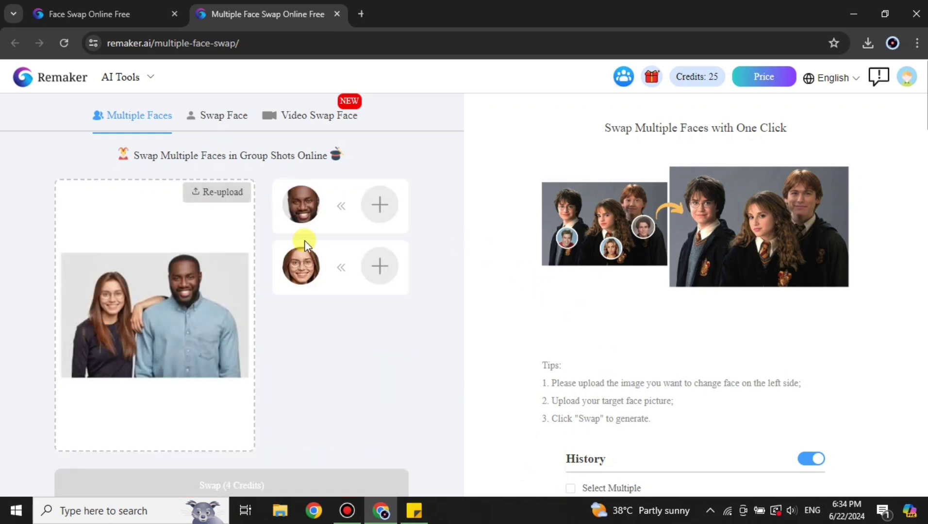
{"action": "left_click", "coordinate": [378, 220]}
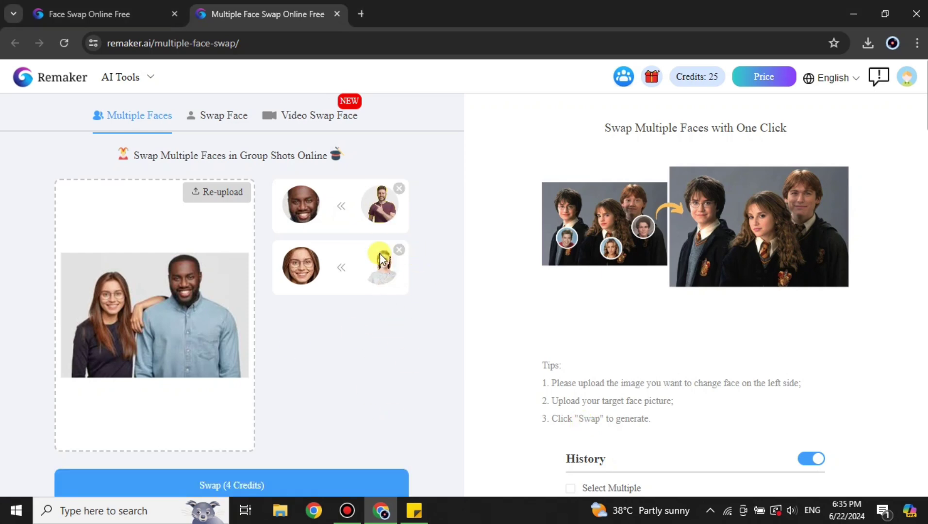
{"action": "left_click", "coordinate": [324, 482]}
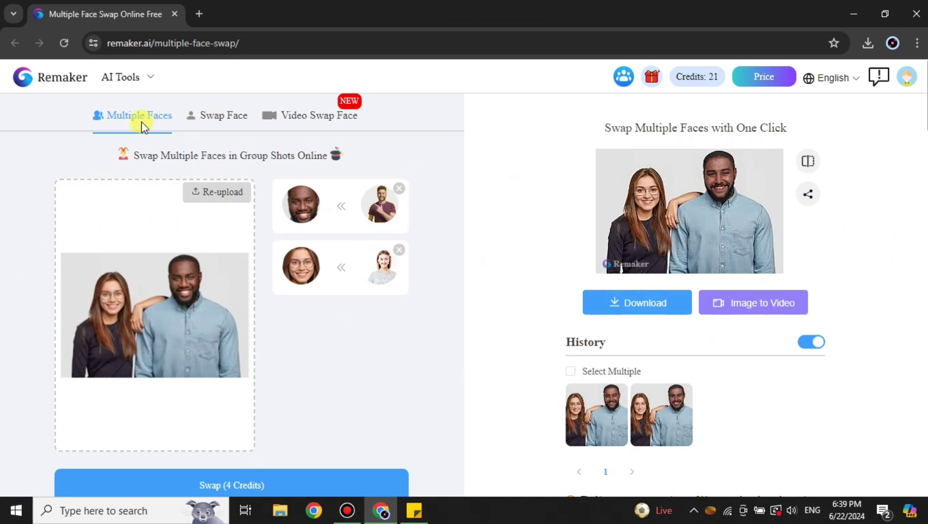
Step: Open the single Swap Face tool again in a new tab
{"action": "left_click", "coordinate": [226, 121]}
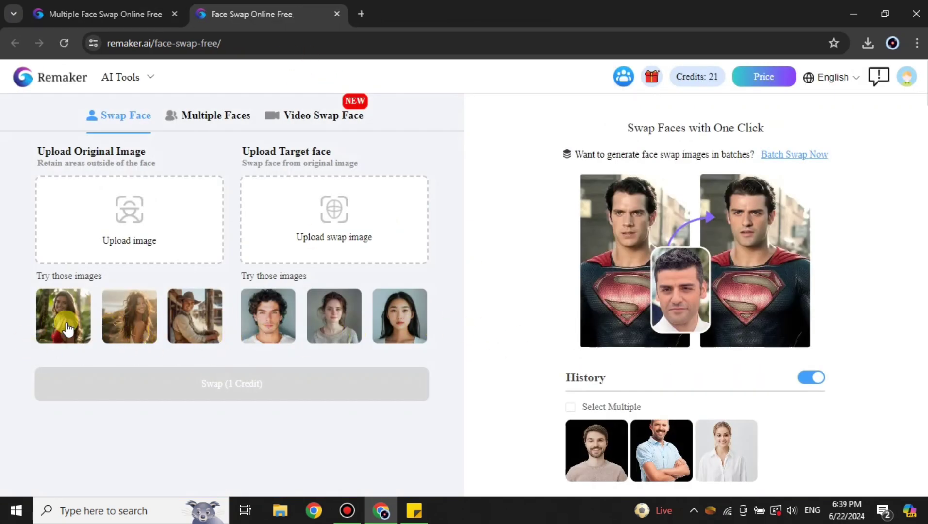
Step: Swap the first sample man's face onto the second sample woman's portrait and compare the result
{"action": "left_click", "coordinate": [114, 323]}
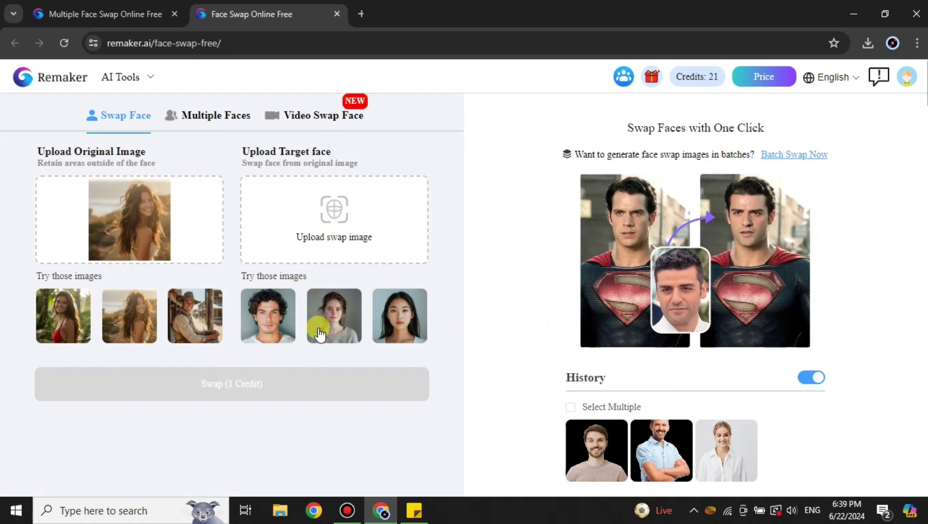
{"action": "left_click", "coordinate": [273, 333]}
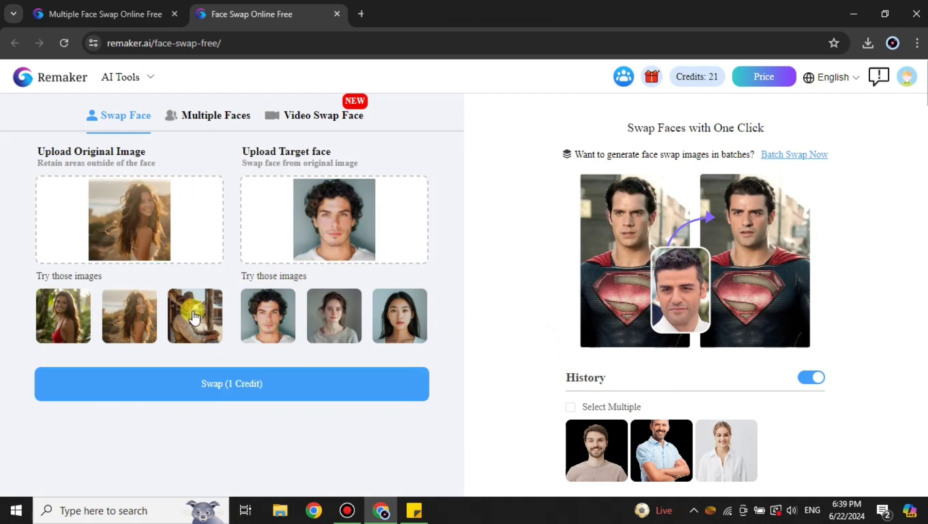
{"action": "left_click", "coordinate": [301, 379]}
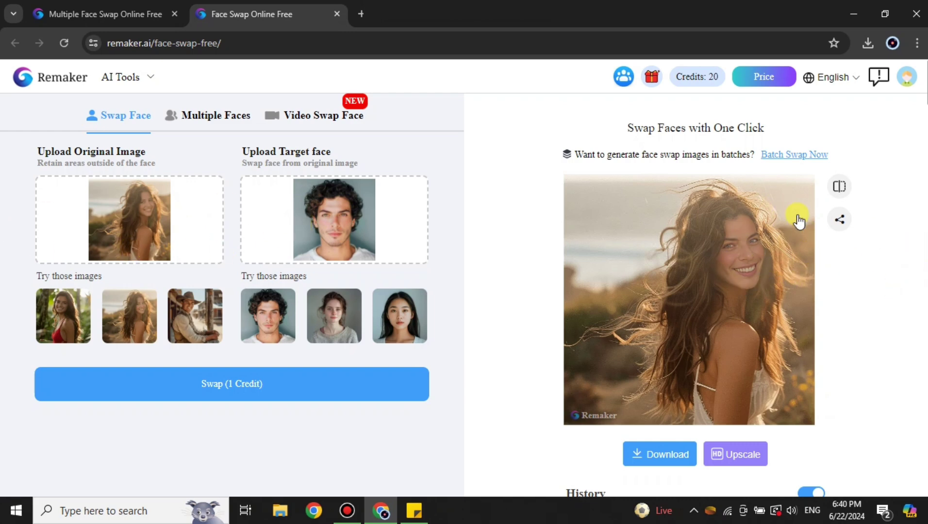
{"action": "left_click", "coordinate": [839, 189]}
Step: Toggle the before/after comparison, return to the Remaker home page, and close the Face Swap tab
{"action": "left_click", "coordinate": [838, 190]}
{"action": "left_click", "coordinate": [839, 189]}
{"action": "left_click", "coordinate": [838, 189]}
{"action": "left_click", "coordinate": [53, 84]}
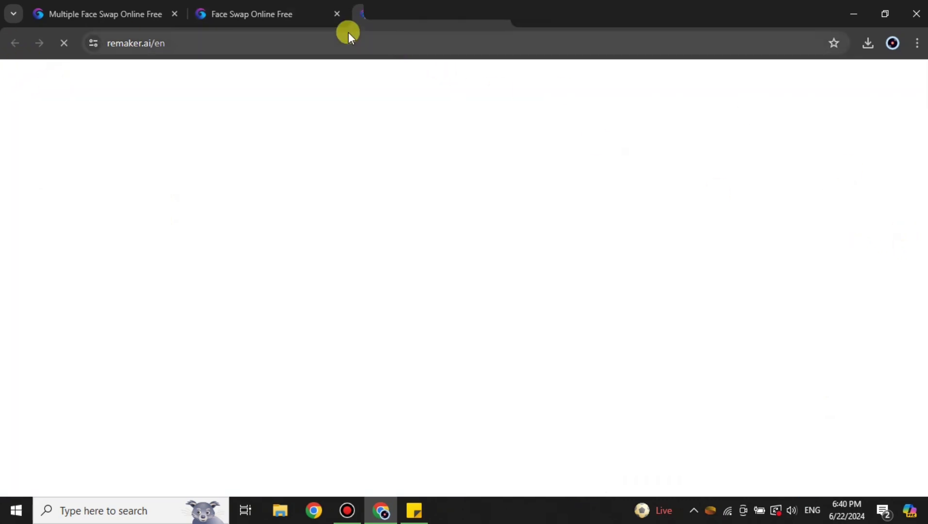
{"action": "left_click", "coordinate": [337, 14]}
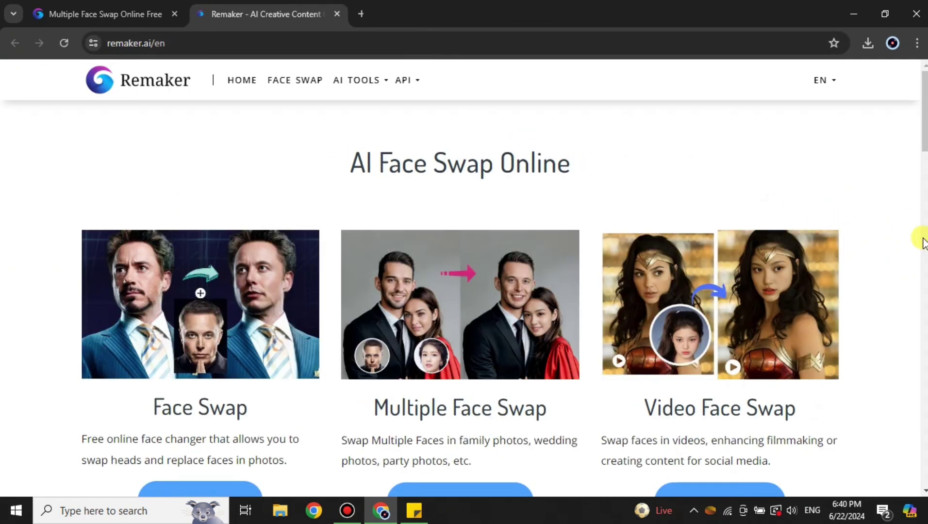
{"action": "scroll", "coordinate": [897, 242], "scroll_direction": "down", "scroll_amount": 4}
{"action": "scroll", "coordinate": [724, 194], "scroll_direction": "down", "scroll_amount": 3}
{"action": "scroll", "coordinate": [775, 214], "scroll_direction": "up", "scroll_amount": 1}
{"action": "scroll", "coordinate": [203, 338], "scroll_direction": "down", "scroll_amount": 8}
{"action": "scroll", "coordinate": [433, 277], "scroll_direction": "down", "scroll_amount": 2}
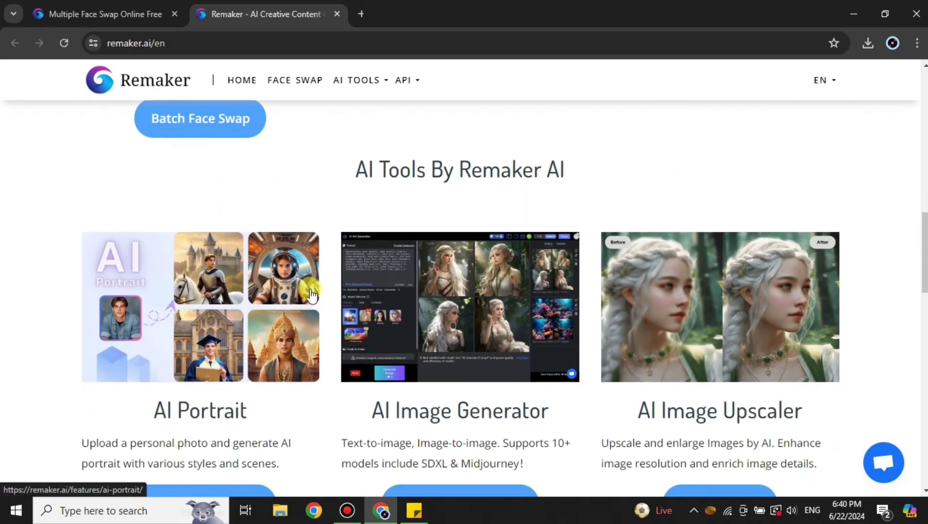
{"action": "scroll", "coordinate": [609, 315], "scroll_direction": "down", "scroll_amount": 10}
{"action": "scroll", "coordinate": [617, 394], "scroll_direction": "down", "scroll_amount": 10}
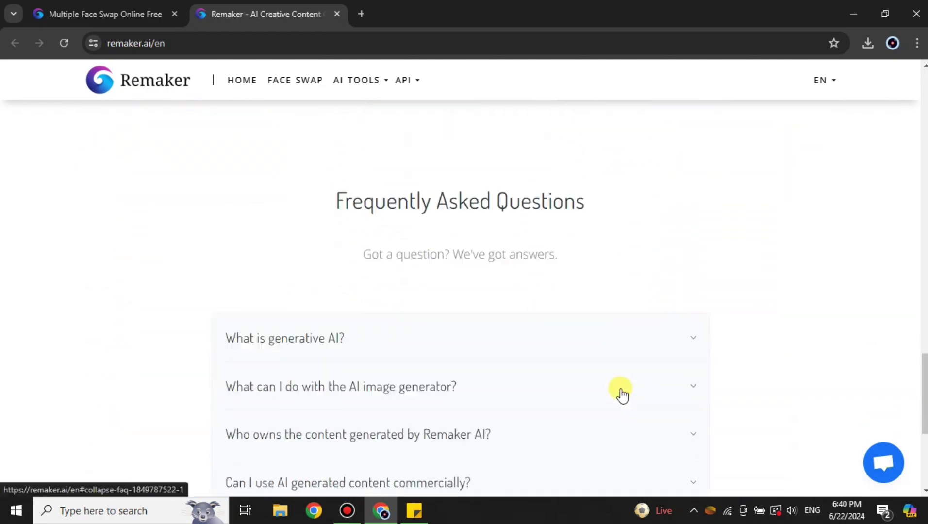
{"action": "scroll", "coordinate": [617, 387], "scroll_direction": "up", "scroll_amount": 20}
{"action": "scroll", "coordinate": [851, 269], "scroll_direction": "up", "scroll_amount": 8}
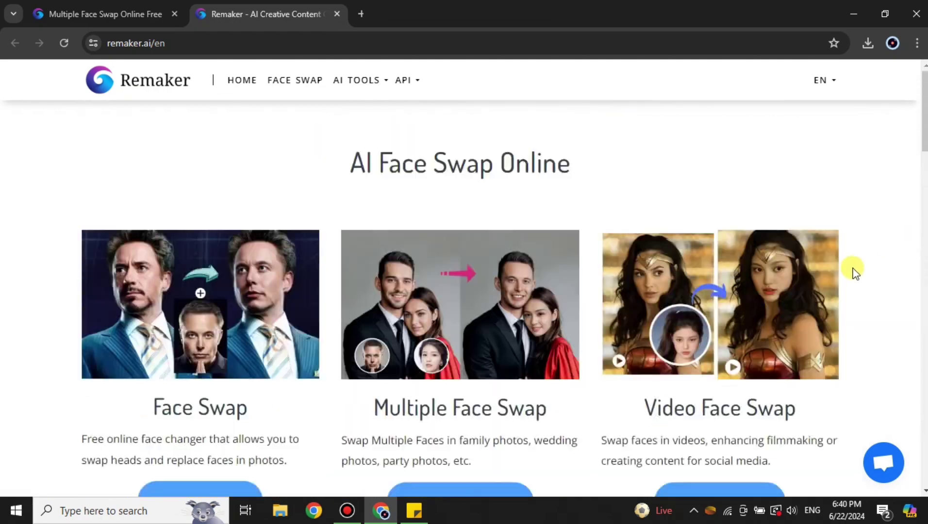